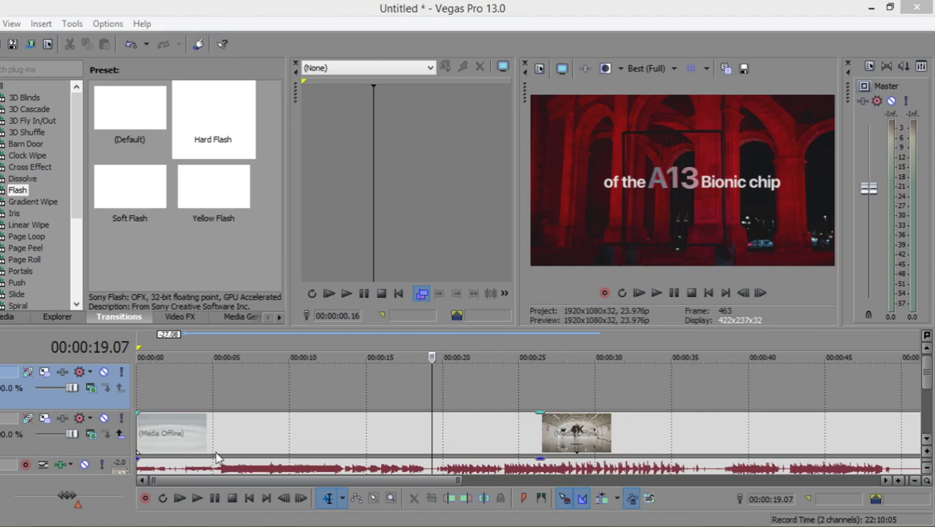
Insert a text media event on the empty video track reading 'iphone 12'.
{"action": "right_click", "coordinate": [343, 394]}
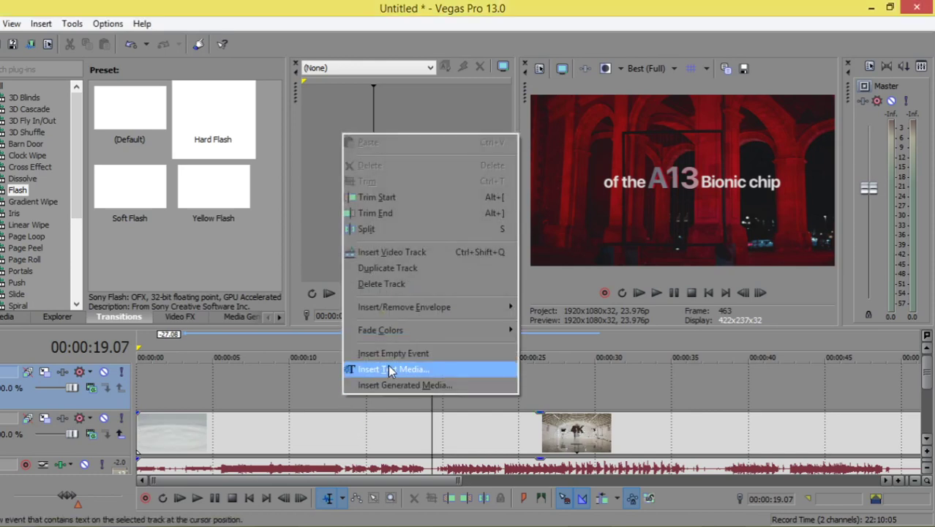
{"action": "left_click", "coordinate": [369, 371]}
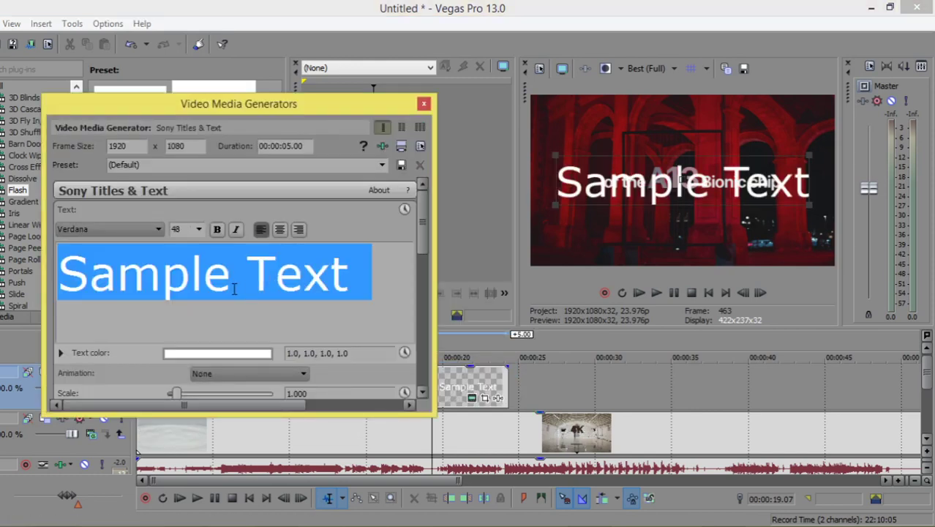
{"action": "type", "text": "iphon"}
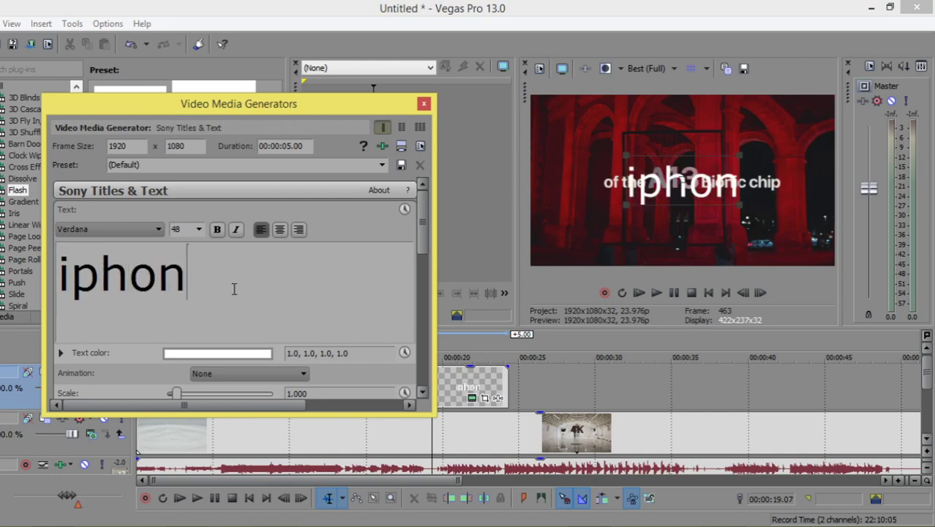
{"action": "type", "text": "e 12"}
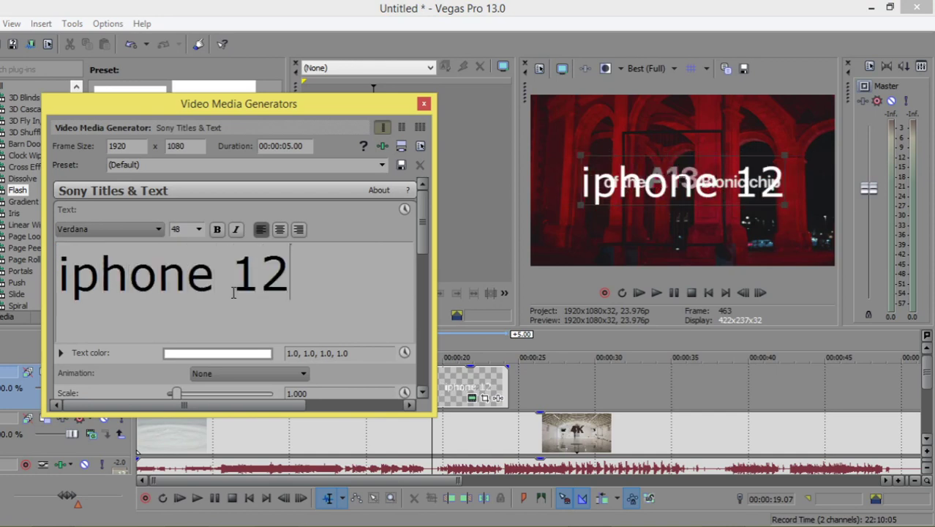
{"action": "key", "text": "ctrl+a"}
Keep the title in Verdana at size 22 and position it in the frame's lower-left.
{"action": "left_click", "coordinate": [157, 228]}
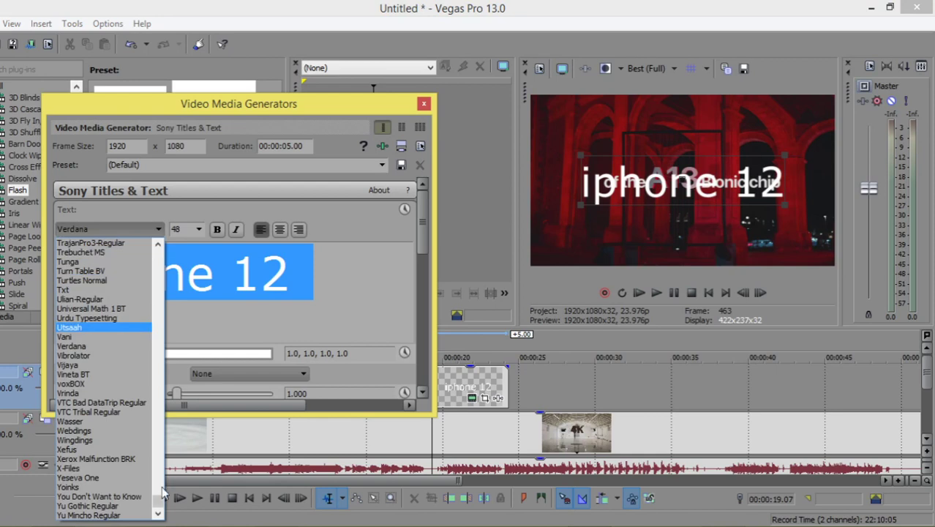
{"action": "mouse_move", "coordinate": [157, 505]}
{"action": "left_mouse_down"}
{"action": "mouse_move", "coordinate": [156, 390]}
{"action": "mouse_move", "coordinate": [164, 386]}
{"action": "mouse_move", "coordinate": [163, 494]}
{"action": "left_mouse_up"}
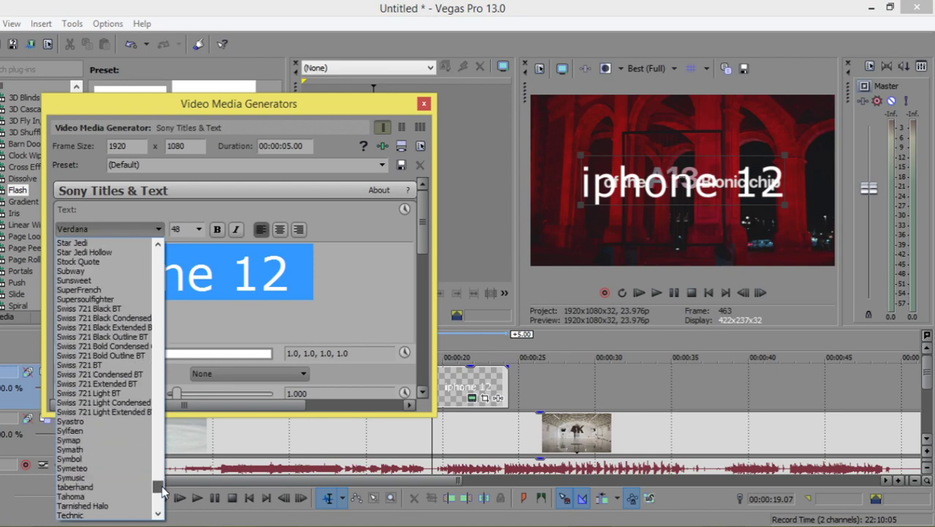
{"action": "left_click", "coordinate": [428, 108]}
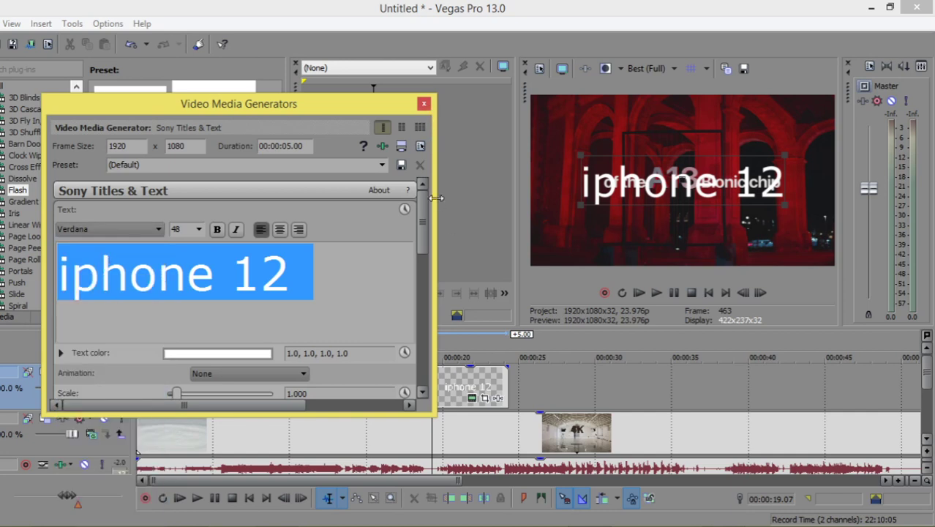
{"action": "left_click", "coordinate": [198, 229]}
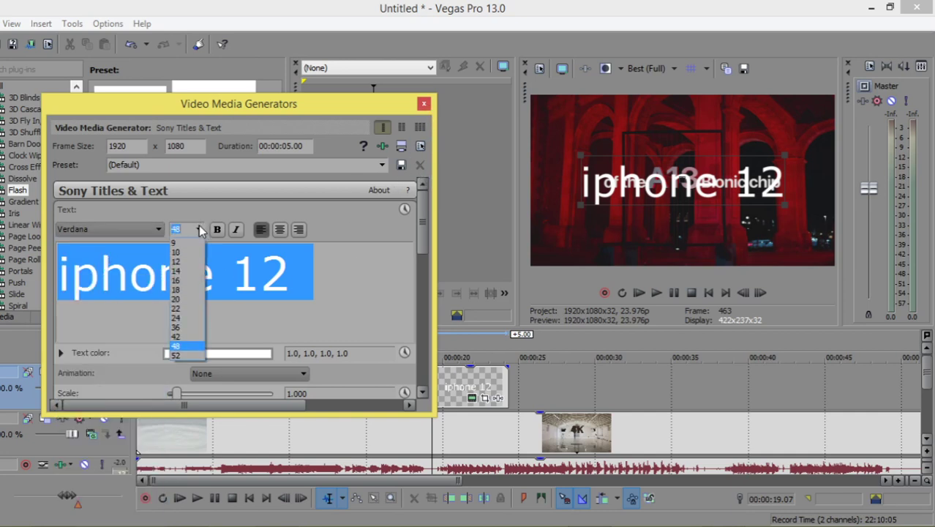
{"action": "left_click", "coordinate": [187, 315]}
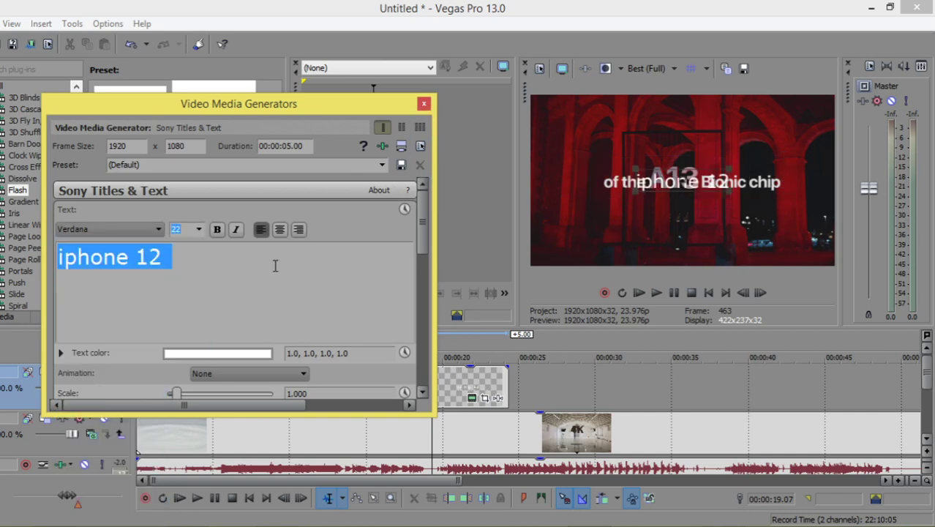
{"action": "mouse_move", "coordinate": [694, 184]}
{"action": "left_mouse_down"}
{"action": "mouse_move", "coordinate": [797, 254]}
{"action": "mouse_move", "coordinate": [598, 256]}
{"action": "left_mouse_up"}
{"action": "left_click", "coordinate": [422, 104]}
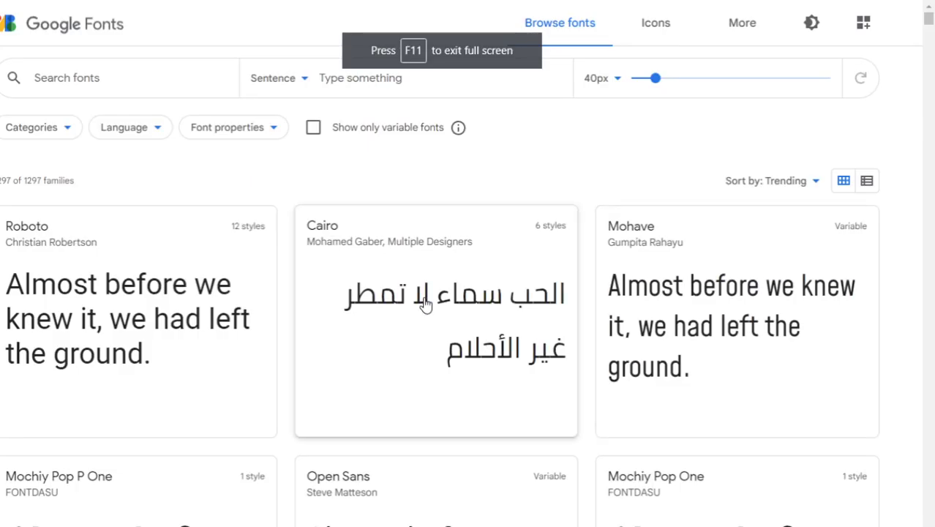
Scroll through the Google Fonts grid, viewing Cairo, Tajawal and Montserrat.
{"action": "scroll", "coordinate": [532, 147], "scroll_direction": "down", "scroll_amount": 4}
{"action": "scroll", "coordinate": [531, 150], "scroll_direction": "down", "scroll_amount": 5}
{"action": "scroll", "coordinate": [536, 177], "scroll_direction": "up", "scroll_amount": 1}
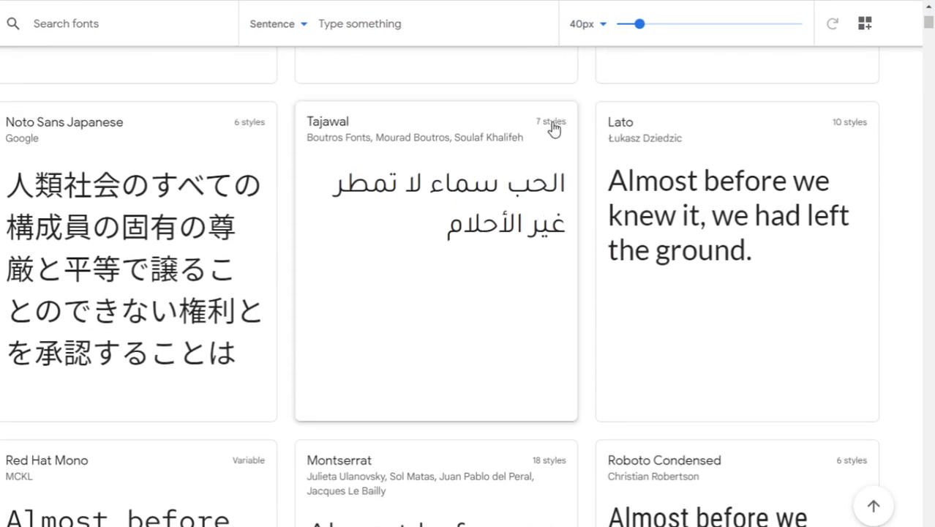
{"action": "scroll", "coordinate": [475, 295], "scroll_direction": "down", "scroll_amount": 3}
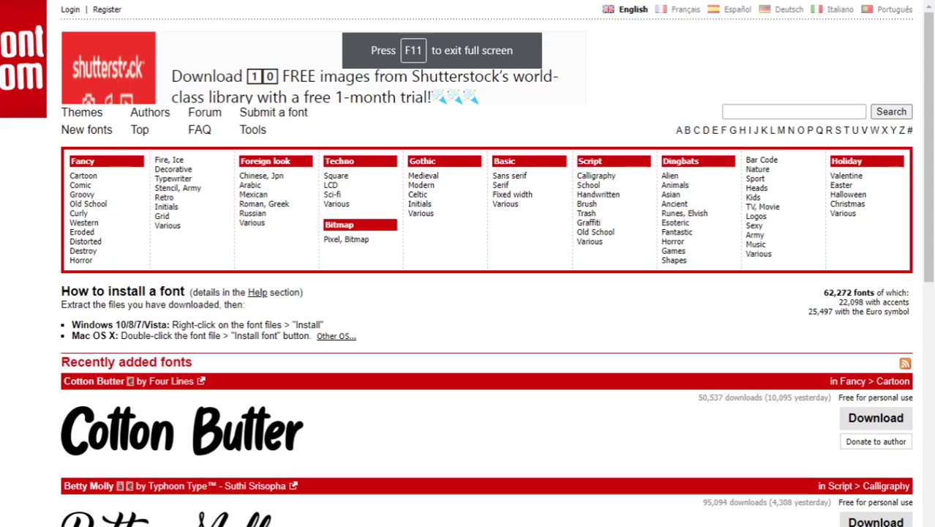
Search DaFont for 'moon' fonts.
{"action": "scroll", "coordinate": [490, 320], "scroll_direction": "down", "scroll_amount": 1}
{"action": "scroll", "coordinate": [492, 320], "scroll_direction": "up", "scroll_amount": 1}
{"action": "scroll", "coordinate": [490, 319], "scroll_direction": "down", "scroll_amount": 2}
{"action": "scroll", "coordinate": [490, 319], "scroll_direction": "down", "scroll_amount": 5}
{"action": "scroll", "coordinate": [490, 319], "scroll_direction": "up", "scroll_amount": 5}
{"action": "scroll", "coordinate": [490, 319], "scroll_direction": "up", "scroll_amount": 2}
{"action": "left_click", "coordinate": [790, 113]}
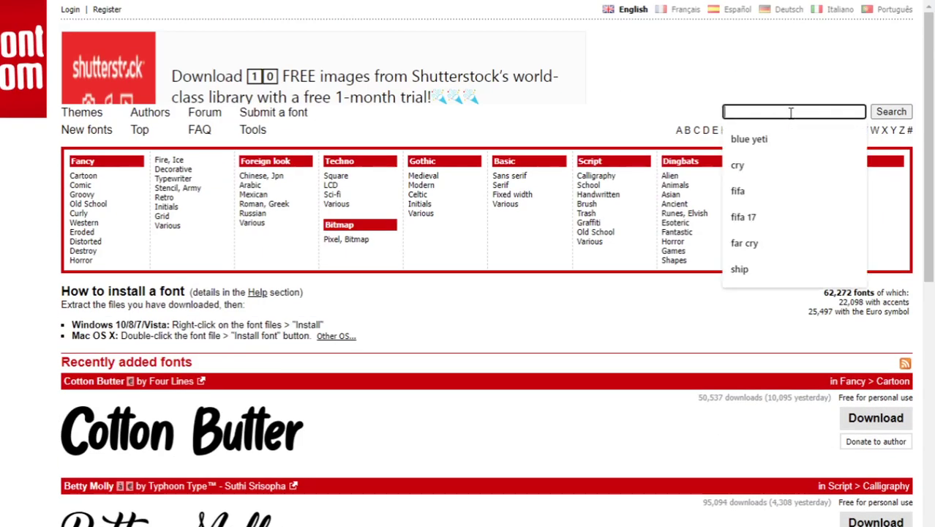
{"action": "type", "text": "mmo"}
{"action": "key", "text": "ctrl+a"}
{"action": "type", "text": "mo"}
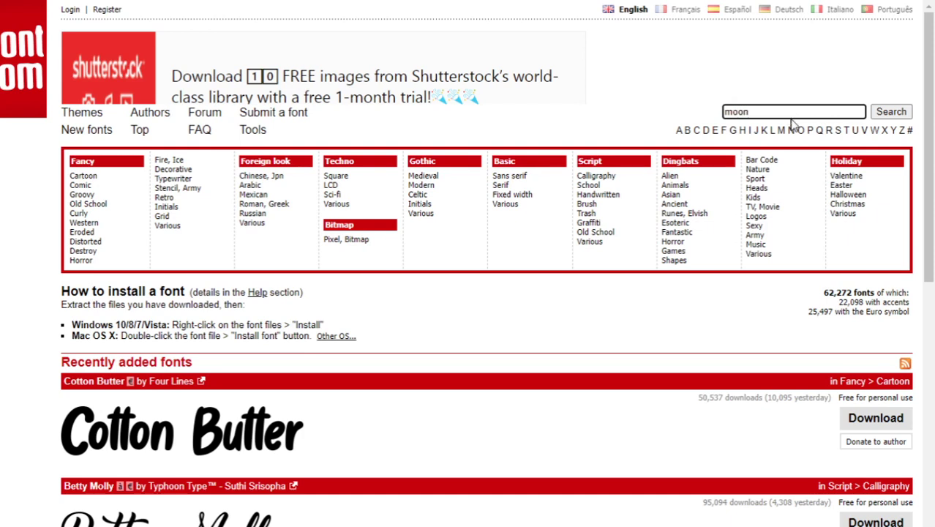
{"action": "key", "text": "Return"}
Scroll the 161 results to Moonlite and start its download.
{"action": "scroll", "coordinate": [682, 366], "scroll_direction": "down", "scroll_amount": 1}
{"action": "scroll", "coordinate": [682, 366], "scroll_direction": "down", "scroll_amount": 4}
{"action": "scroll", "coordinate": [686, 367], "scroll_direction": "down", "scroll_amount": 4}
{"action": "scroll", "coordinate": [684, 362], "scroll_direction": "down", "scroll_amount": 3}
{"action": "scroll", "coordinate": [684, 367], "scroll_direction": "up", "scroll_amount": 2}
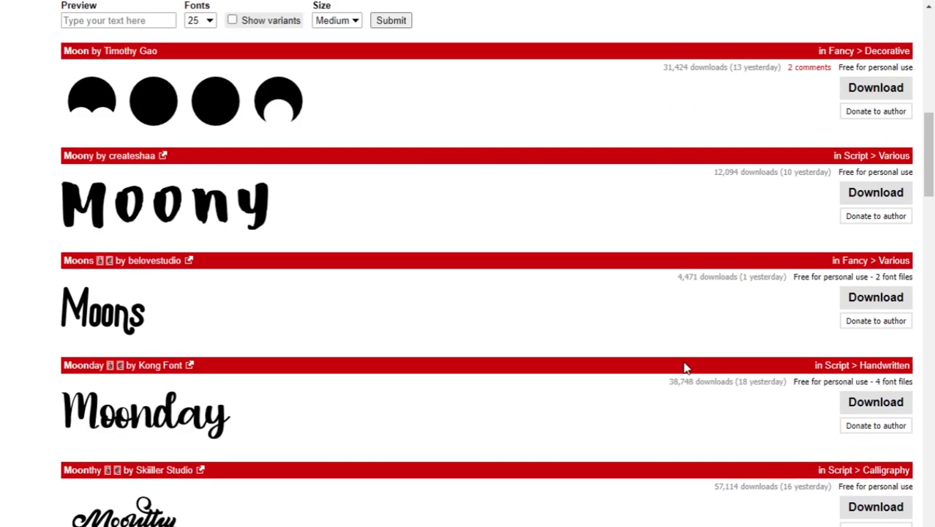
{"action": "scroll", "coordinate": [684, 367], "scroll_direction": "down", "scroll_amount": 3}
{"action": "scroll", "coordinate": [682, 369], "scroll_direction": "down", "scroll_amount": 2}
{"action": "scroll", "coordinate": [681, 368], "scroll_direction": "down", "scroll_amount": 2}
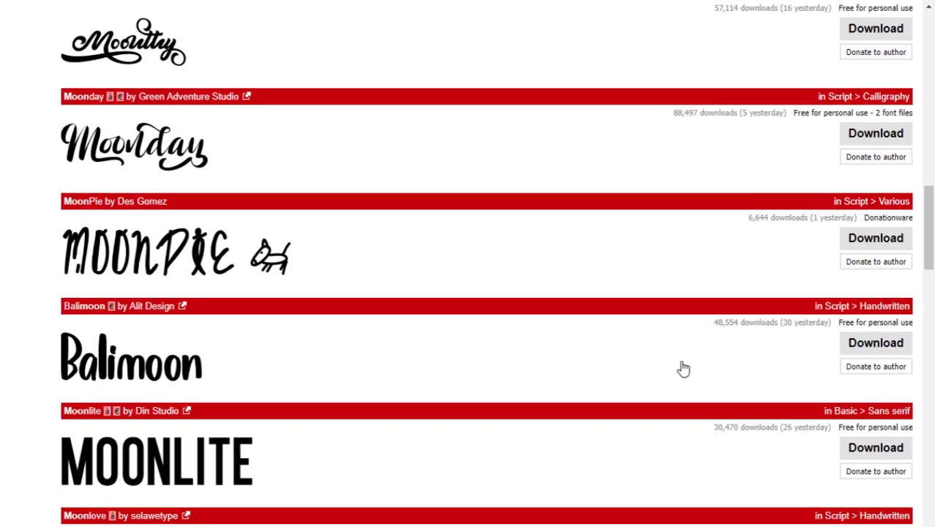
{"action": "scroll", "coordinate": [680, 367], "scroll_direction": "down", "scroll_amount": 1}
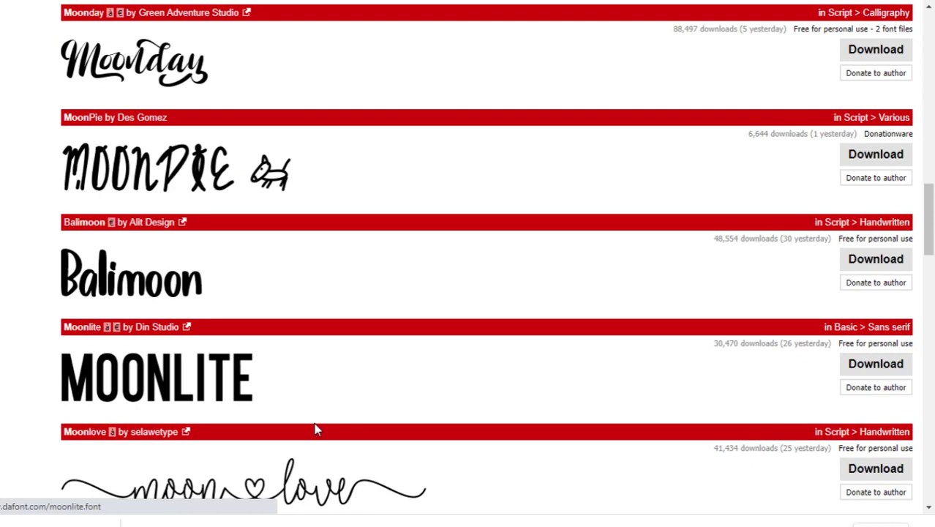
{"action": "left_click", "coordinate": [104, 518]}
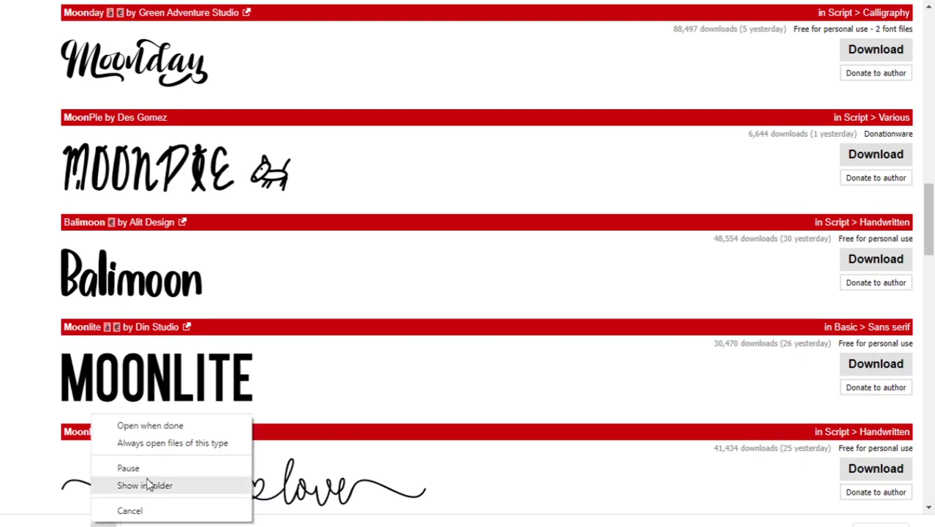
Open moonlite.zip in WinRAR and open the Moonlite Solid.otf file inside.
{"action": "left_click", "coordinate": [63, 503]}
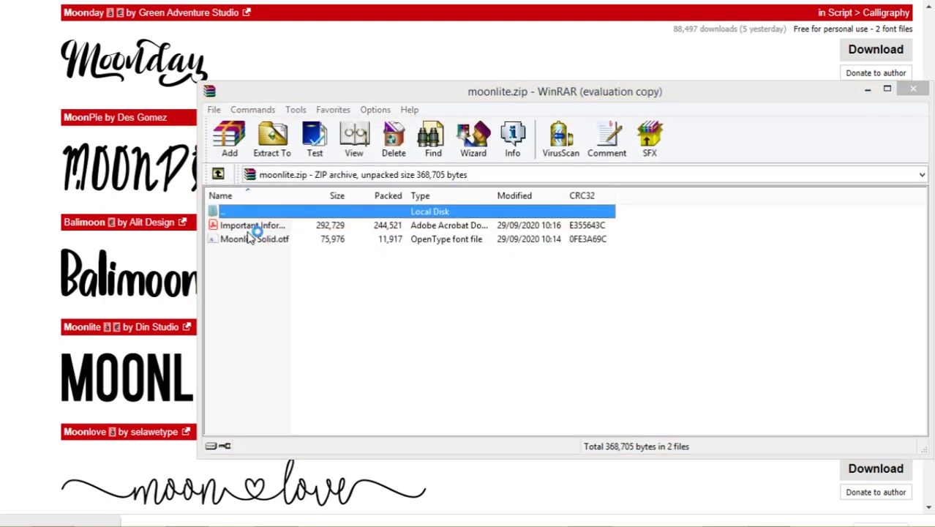
{"action": "double_click", "coordinate": [253, 239]}
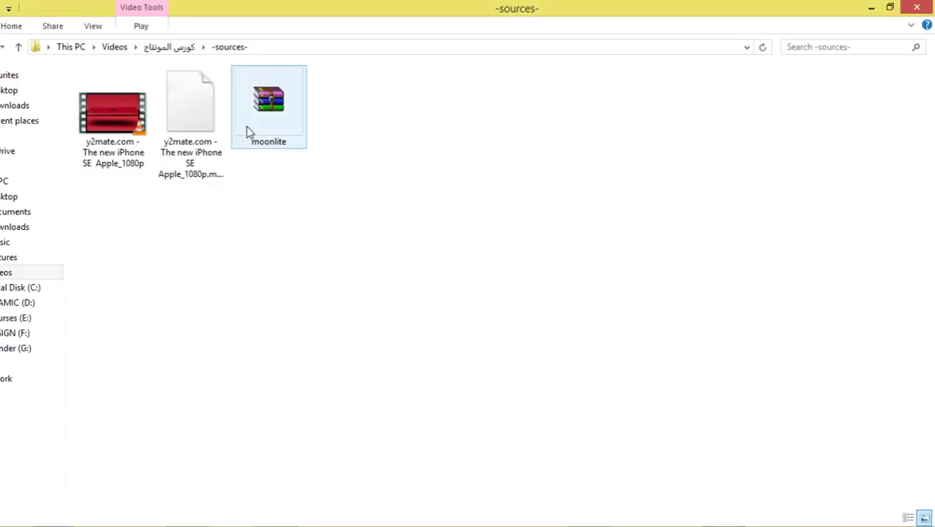
Extract moonlite.zip into the -sources- folder and install the Moonlite Solid font.
{"action": "right_click", "coordinate": [267, 102]}
{"action": "left_click", "coordinate": [315, 177]}
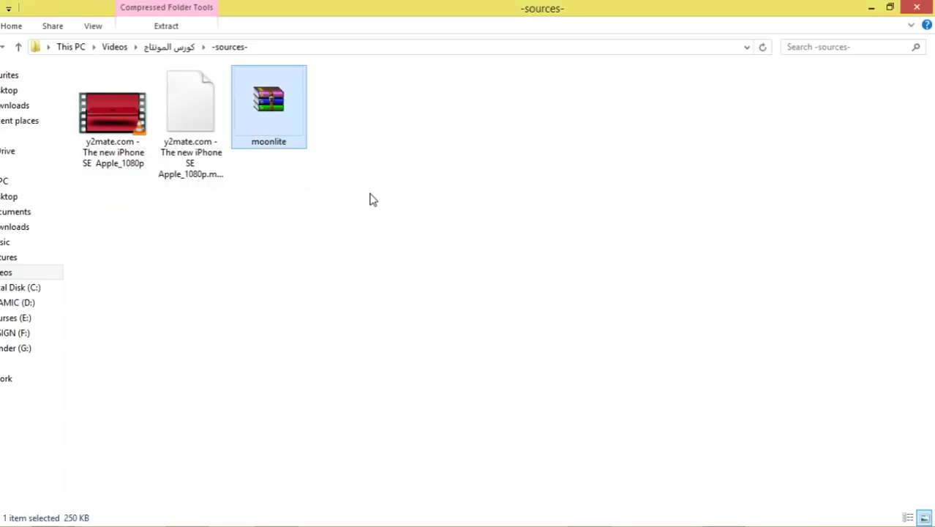
{"action": "right_click", "coordinate": [190, 103]}
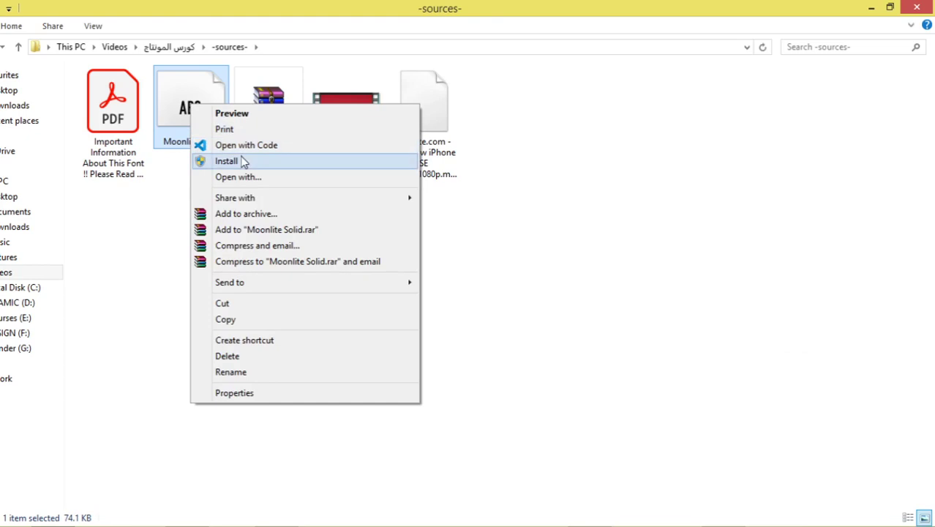
{"action": "left_click", "coordinate": [244, 161]}
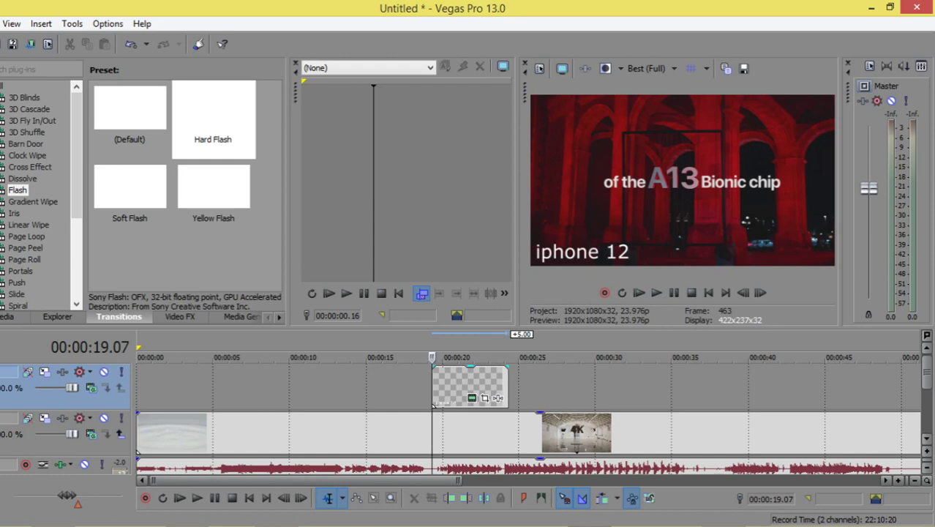
{"action": "left_click", "coordinate": [548, 357]}
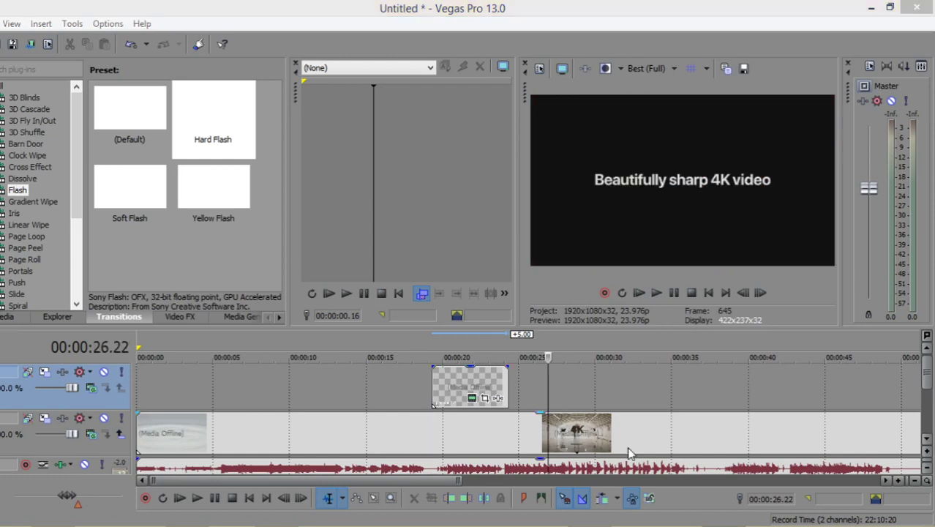
{"action": "left_click", "coordinate": [469, 399]}
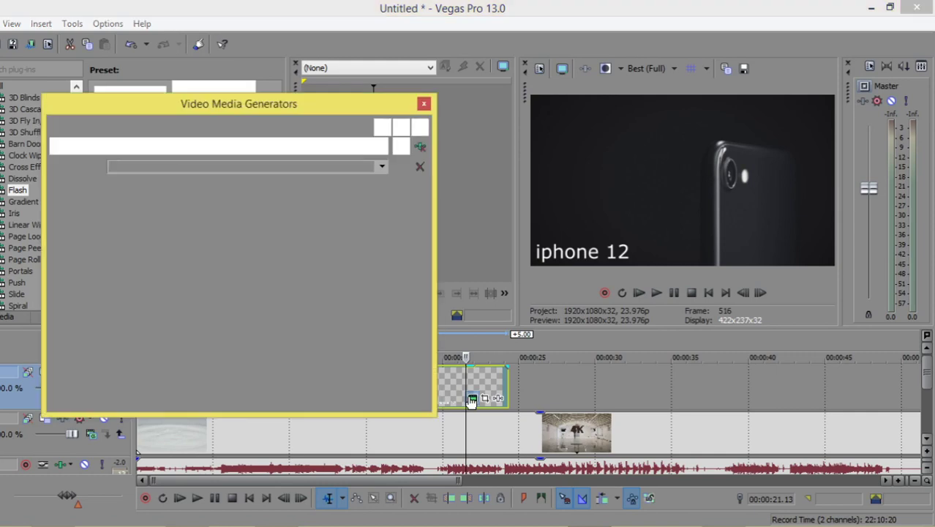
{"action": "left_click", "coordinate": [121, 226]}
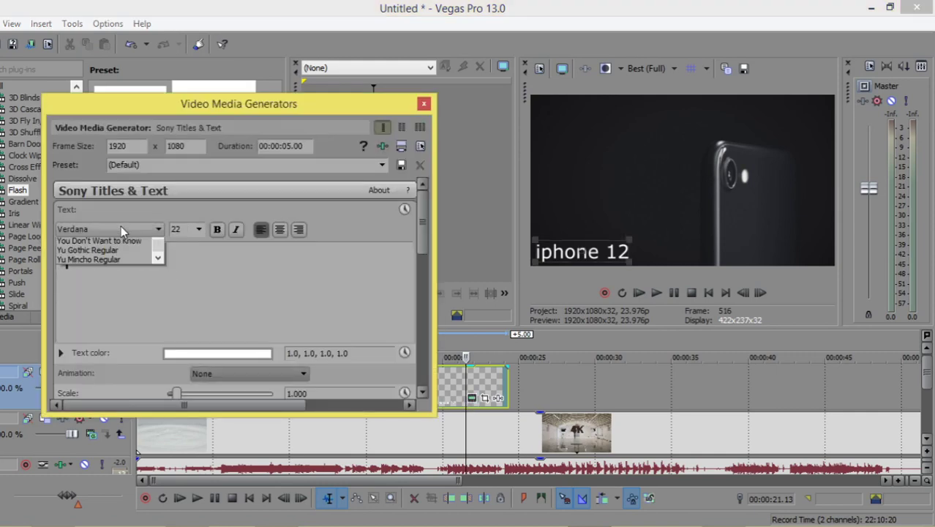
{"action": "scroll", "coordinate": [110, 329], "scroll_direction": "down", "scroll_amount": 10}
{"action": "scroll", "coordinate": [110, 329], "scroll_direction": "down", "scroll_amount": 10}
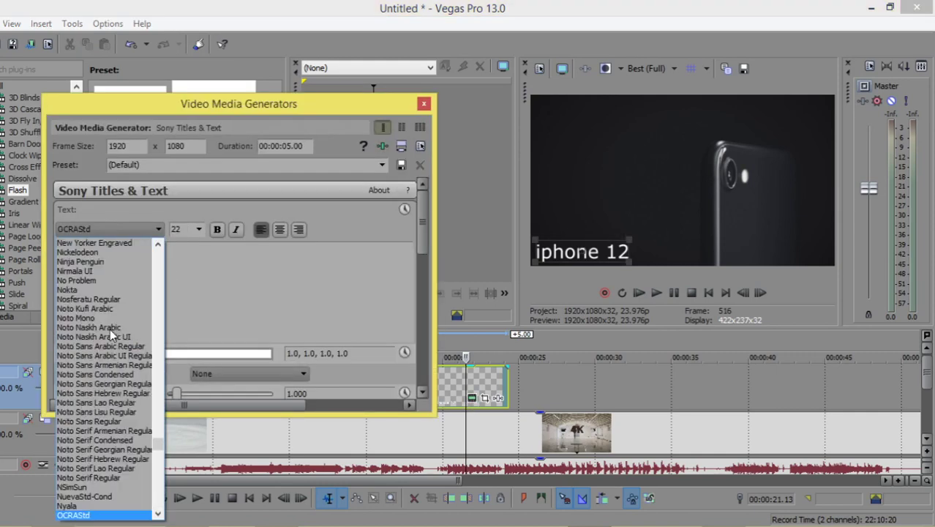
{"action": "scroll", "coordinate": [109, 328], "scroll_direction": "up", "scroll_amount": 10}
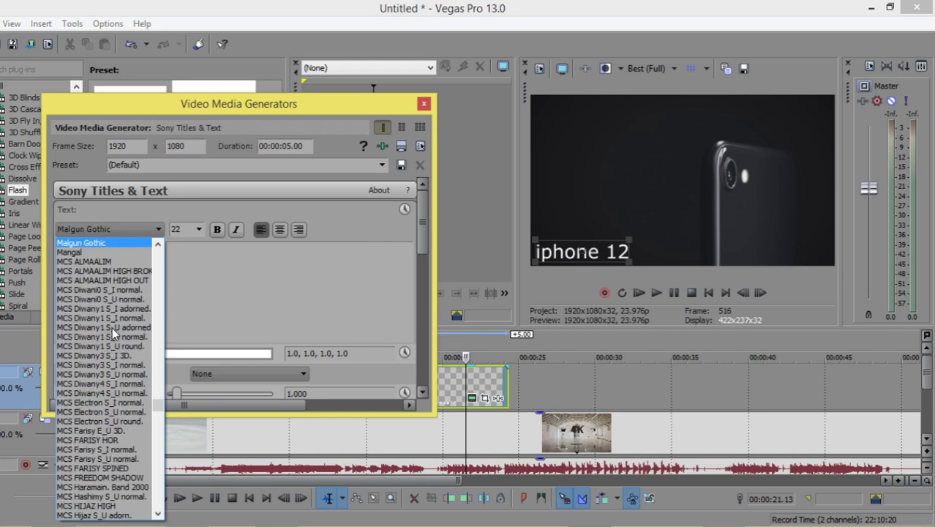
{"action": "left_click_drag", "start_coordinate": [158, 412], "coordinate": [162, 441]}
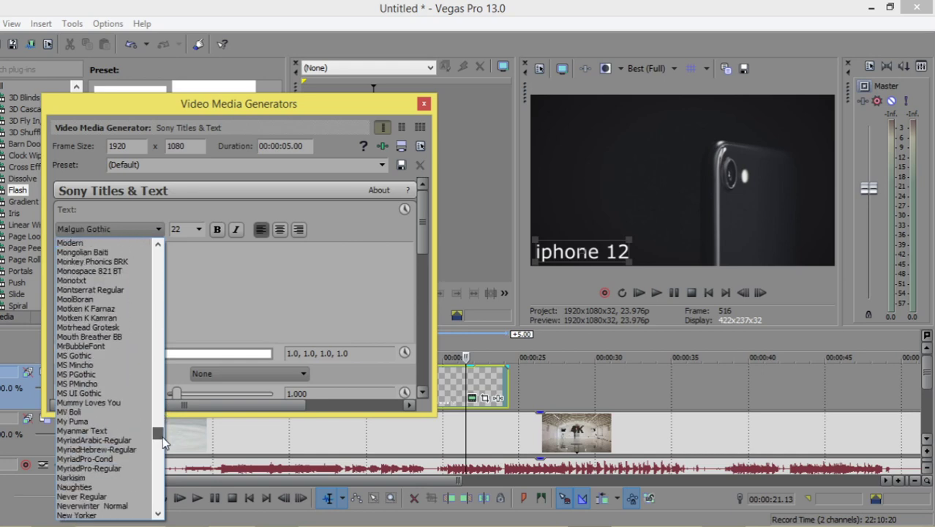
{"action": "scroll", "coordinate": [162, 435], "scroll_direction": "up", "scroll_amount": 15}
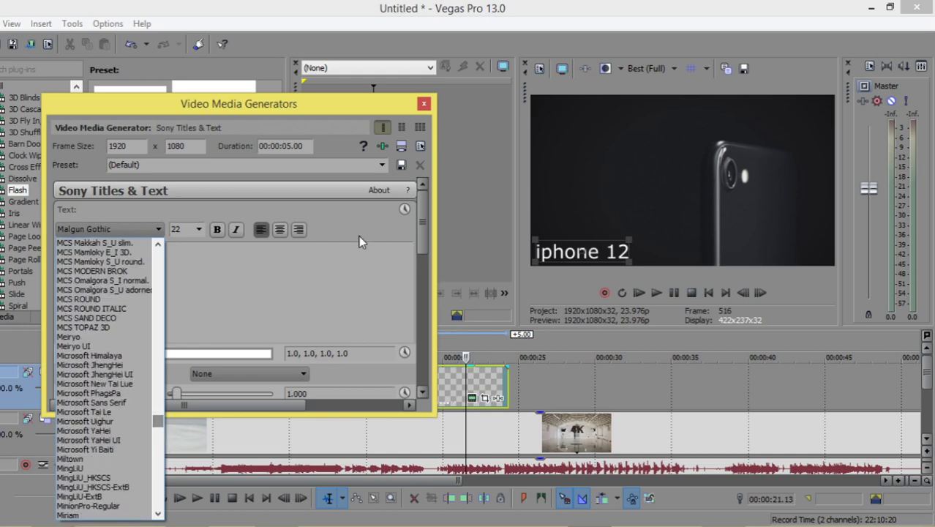
{"action": "left_click", "coordinate": [425, 107]}
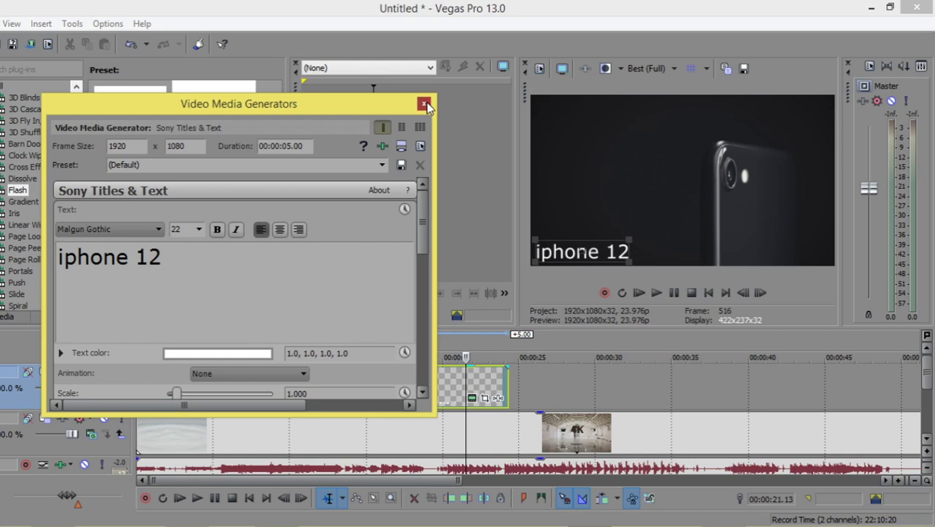
{"action": "left_click", "coordinate": [425, 106]}
Open text-edit.veg from the -sources- folder in Vegas Pro.
{"action": "key", "text": "alt+Tab"}
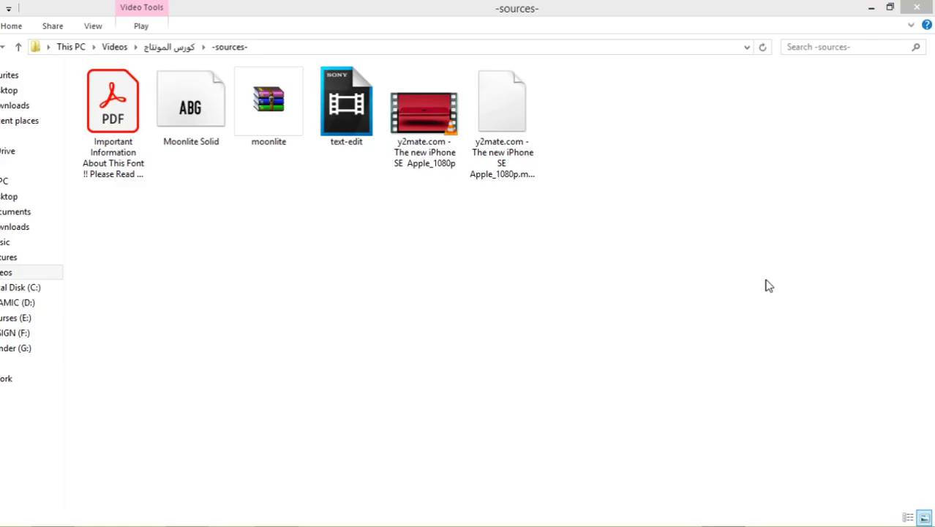
{"action": "left_click", "coordinate": [359, 102]}
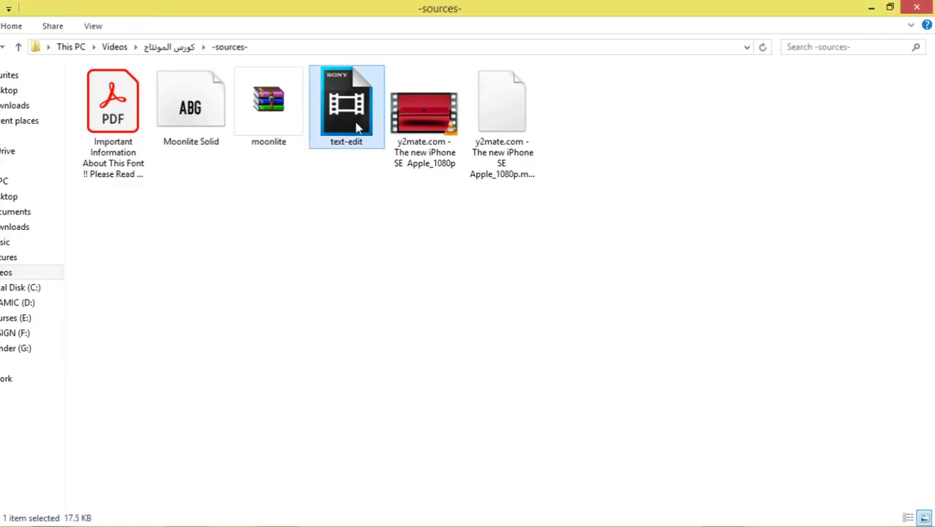
{"action": "right_click", "coordinate": [355, 117]}
{"action": "left_click", "coordinate": [385, 120]}
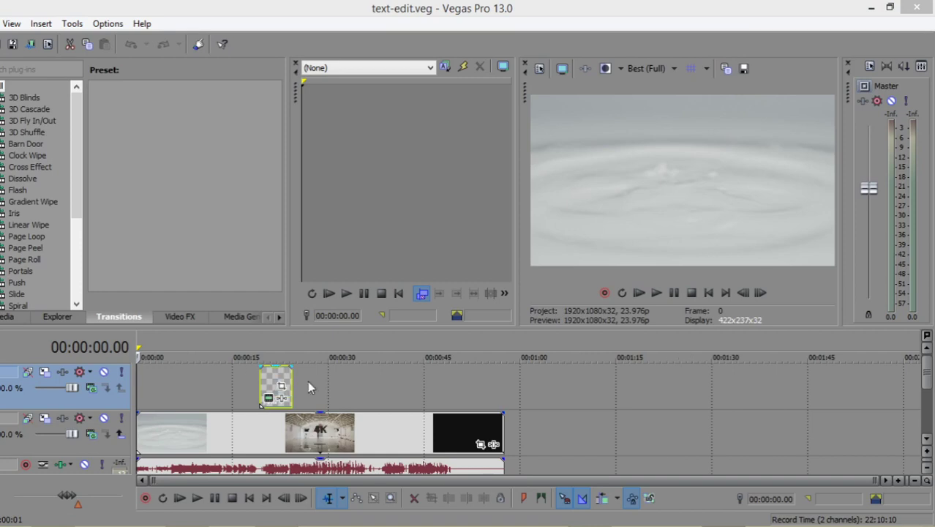
Zoom the timeline and extend the title event to start near 0:04.
{"action": "scroll", "coordinate": [517, 379], "scroll_direction": "up", "scroll_amount": 3}
{"action": "scroll", "coordinate": [516, 379], "scroll_direction": "up", "scroll_amount": 3}
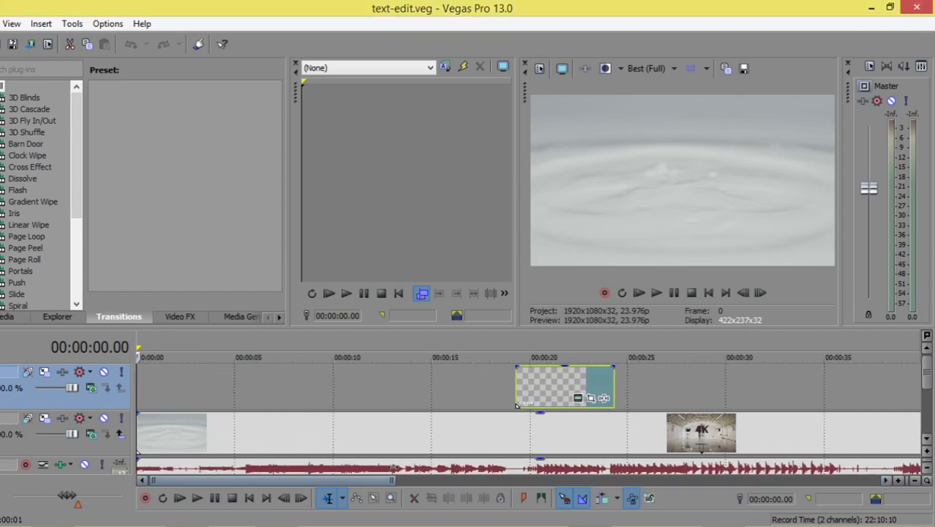
{"action": "left_click_drag", "start_coordinate": [516, 378], "coordinate": [224, 380]}
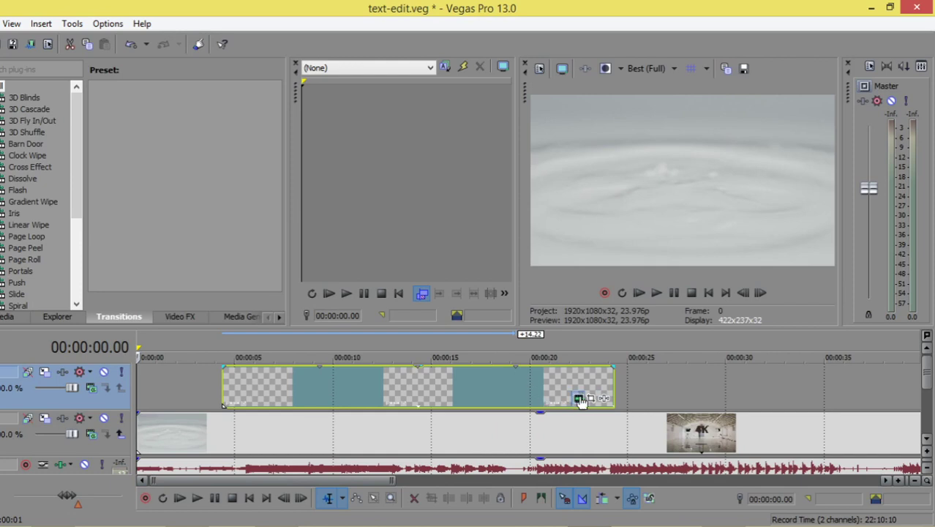
Open the title's generated-media settings and browse the font list.
{"action": "left_click", "coordinate": [578, 399]}
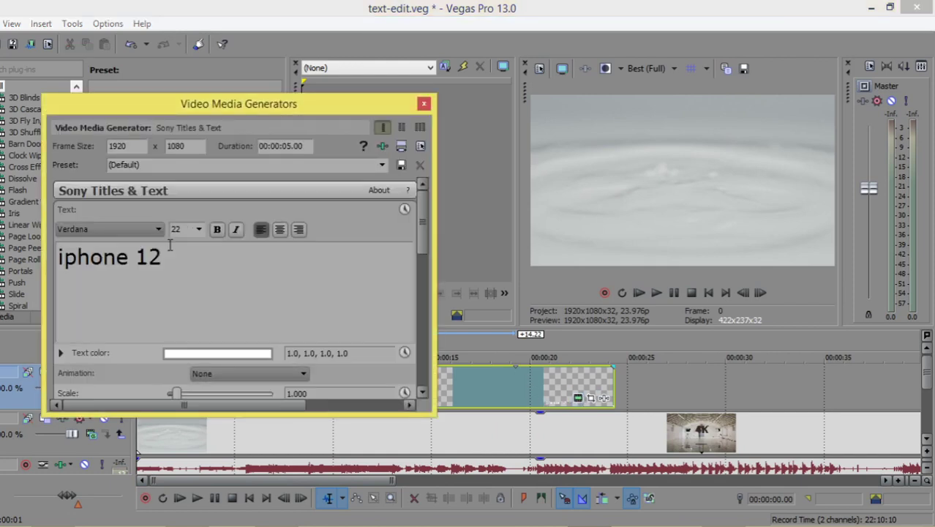
{"action": "left_click", "coordinate": [149, 232]}
{"action": "mouse_move", "coordinate": [162, 510]}
{"action": "left_mouse_down"}
{"action": "mouse_move", "coordinate": [175, 423]}
{"action": "mouse_move", "coordinate": [175, 433]}
{"action": "left_mouse_up"}
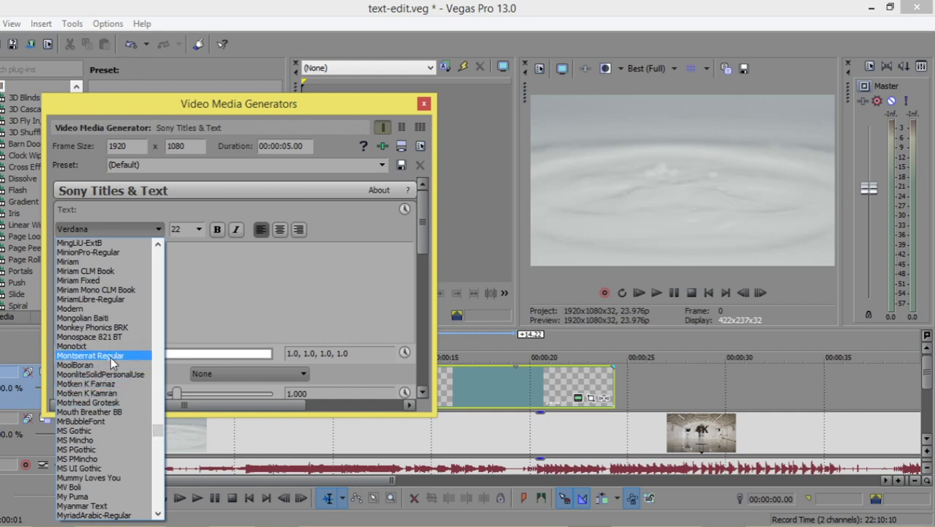
Apply MoonliteSolidPersonalUse to the whole 'iphone 12' line.
{"action": "left_click", "coordinate": [132, 374]}
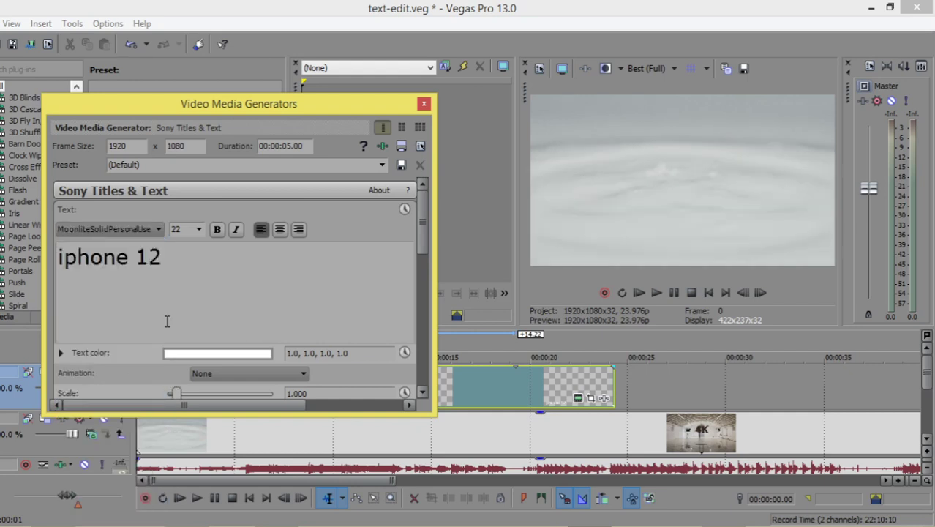
{"action": "triple_click", "coordinate": [150, 273]}
{"action": "left_click", "coordinate": [120, 231]}
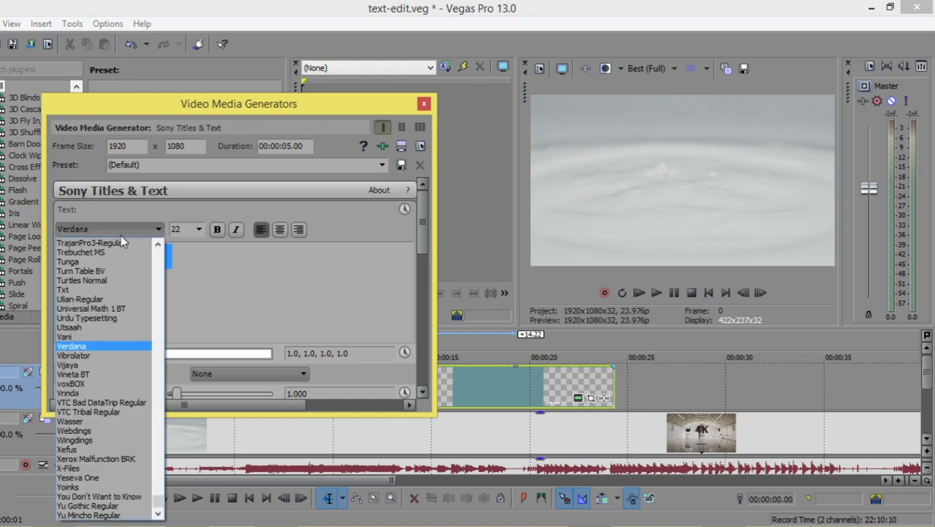
{"action": "mouse_move", "coordinate": [157, 503]}
{"action": "left_mouse_down"}
{"action": "mouse_move", "coordinate": [160, 413]}
{"action": "mouse_move", "coordinate": [167, 438]}
{"action": "left_mouse_up"}
{"action": "left_click", "coordinate": [120, 432]}
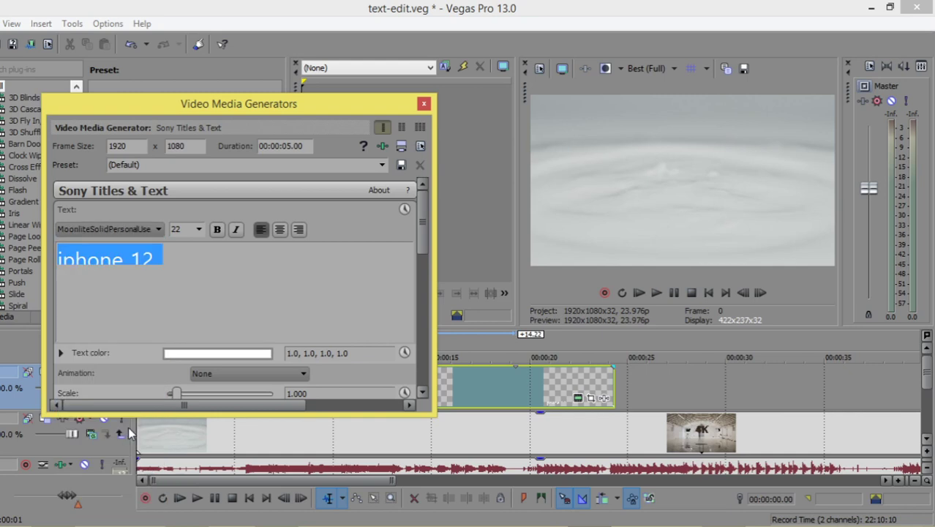
Delete the '12' so the title reads just IPHONE.
{"action": "double_click", "coordinate": [133, 254]}
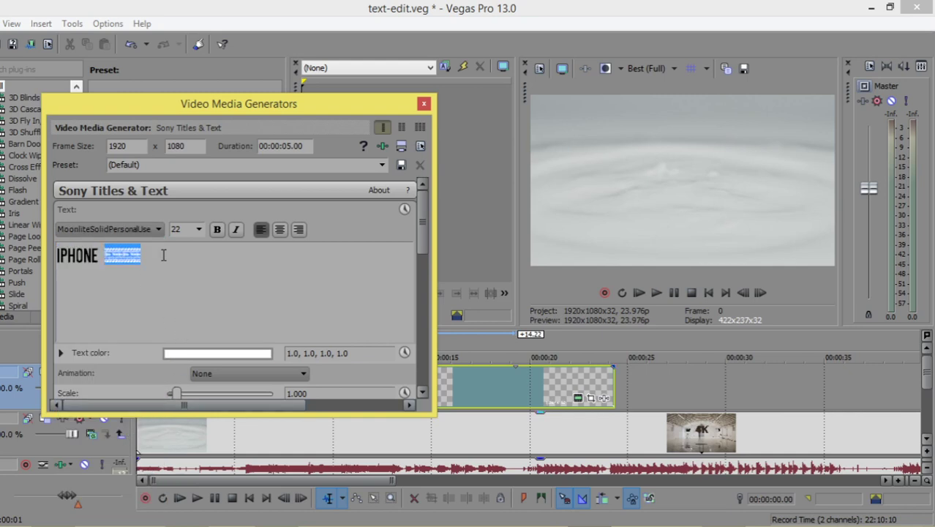
{"action": "key", "text": "BackSpace"}
{"action": "double_click", "coordinate": [81, 254]}
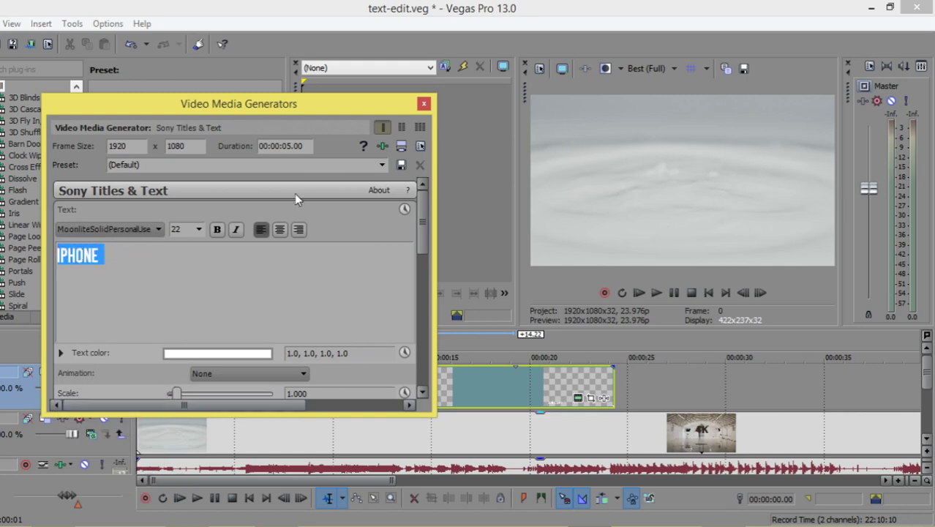
{"action": "left_click", "coordinate": [423, 105]}
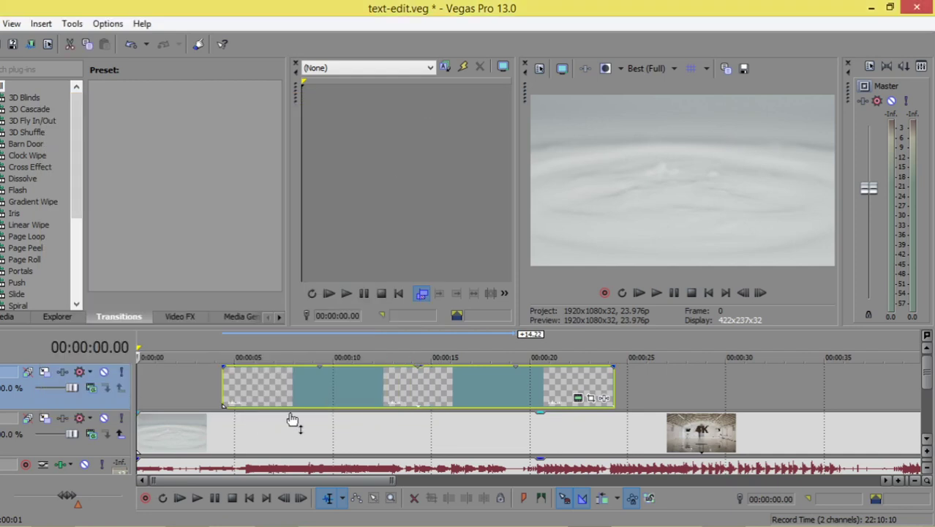
{"action": "left_click", "coordinate": [211, 402]}
{"action": "left_click_drag", "start_coordinate": [211, 383], "coordinate": [322, 383]}
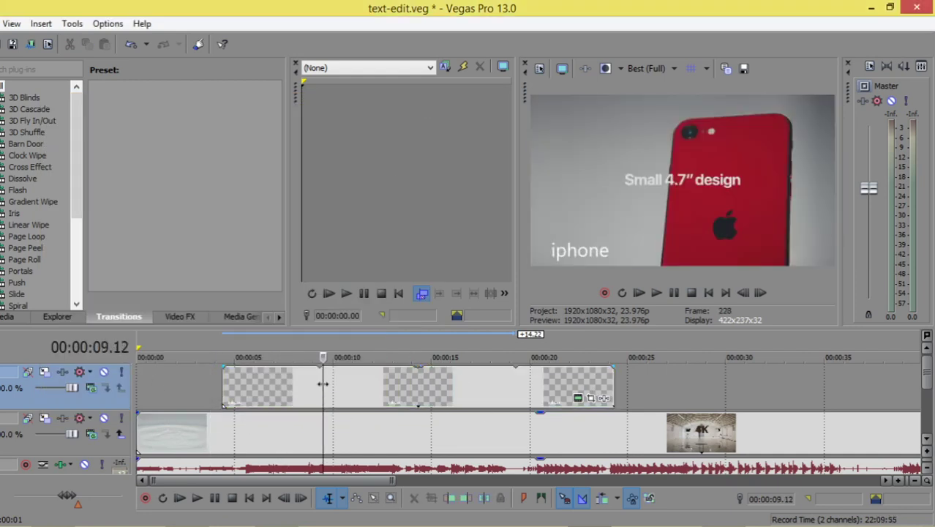
{"action": "left_click", "coordinate": [585, 399]}
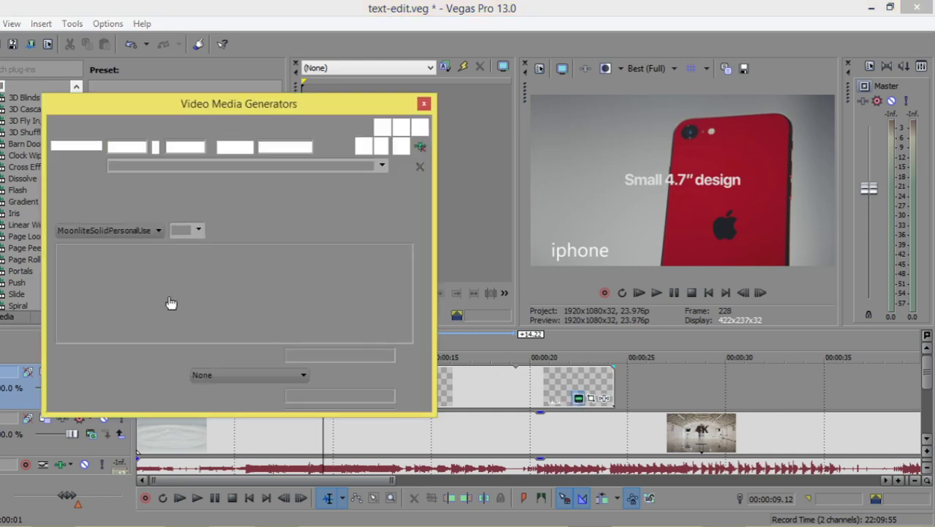
{"action": "double_click", "coordinate": [98, 256]}
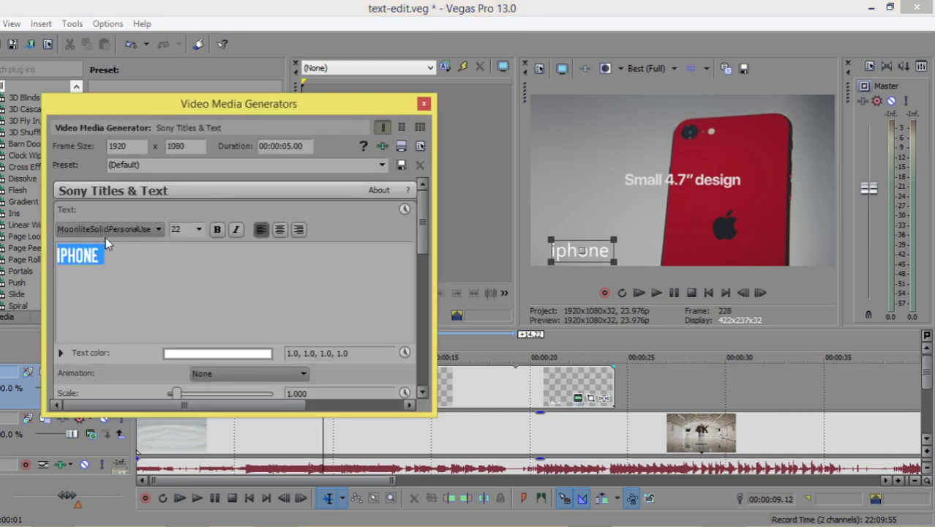
{"action": "left_click", "coordinate": [152, 233]}
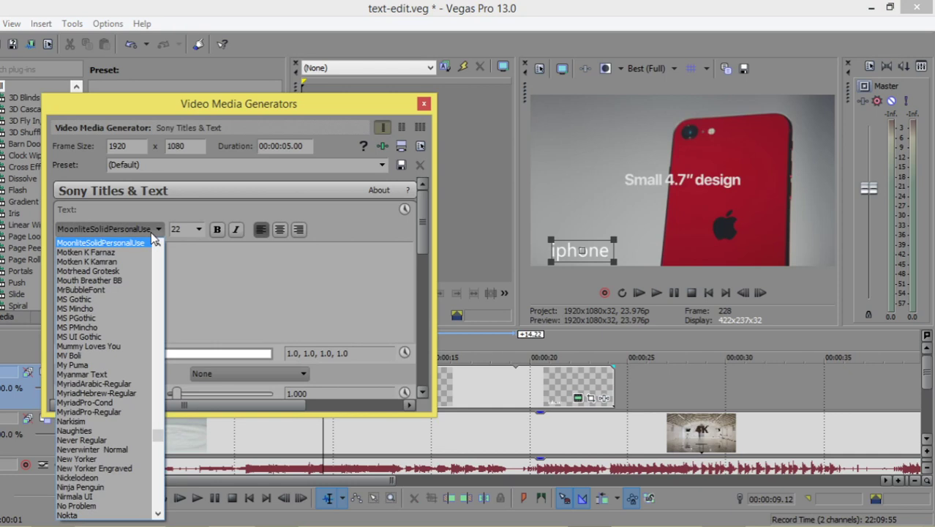
{"action": "left_click", "coordinate": [190, 274]}
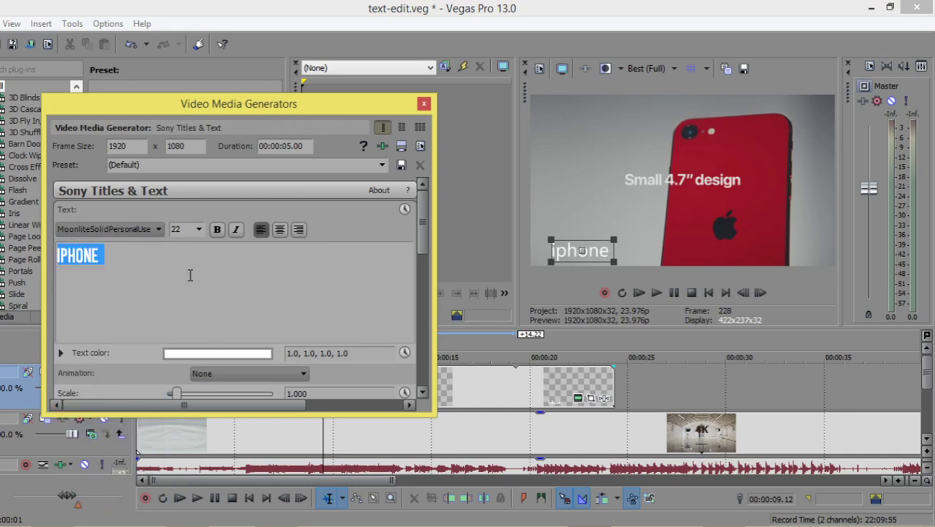
{"action": "left_click", "coordinate": [154, 233]}
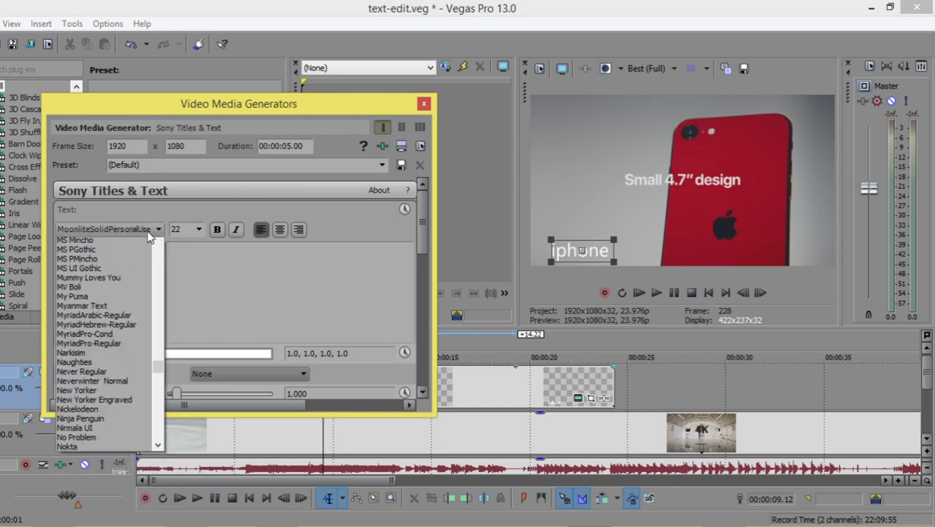
{"action": "left_click", "coordinate": [96, 253]}
{"action": "key", "text": "Up"}
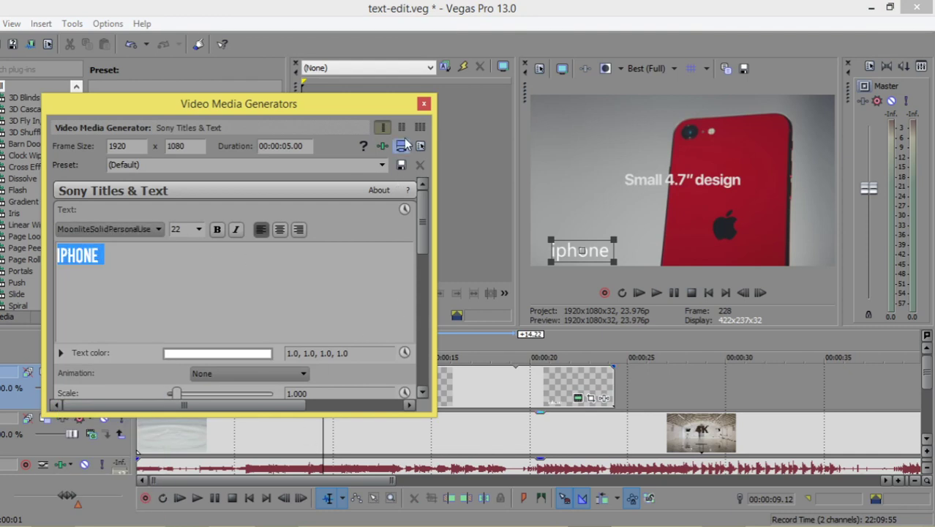
{"action": "left_click", "coordinate": [423, 103]}
Give the Arabic title event at 15 s the Al-Kharashi 26 font at size 36.
{"action": "left_click", "coordinate": [433, 394]}
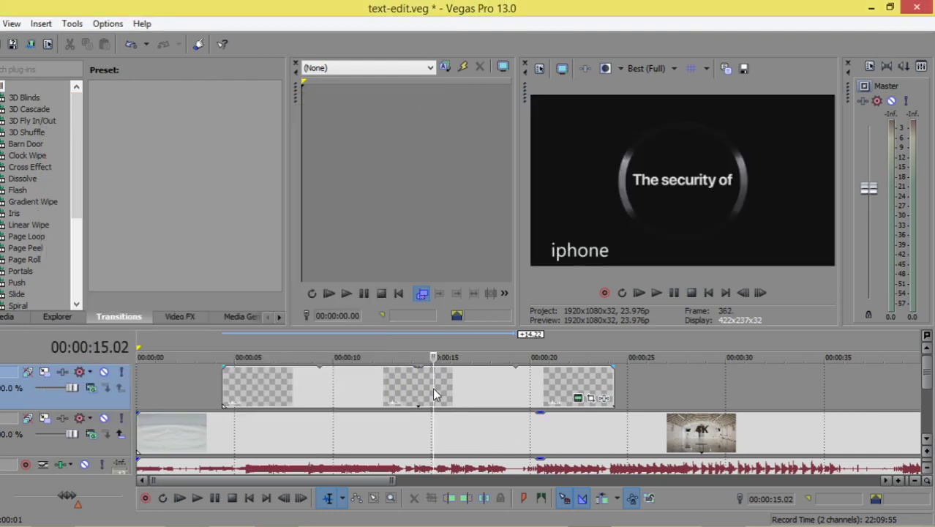
{"action": "left_click", "coordinate": [416, 397]}
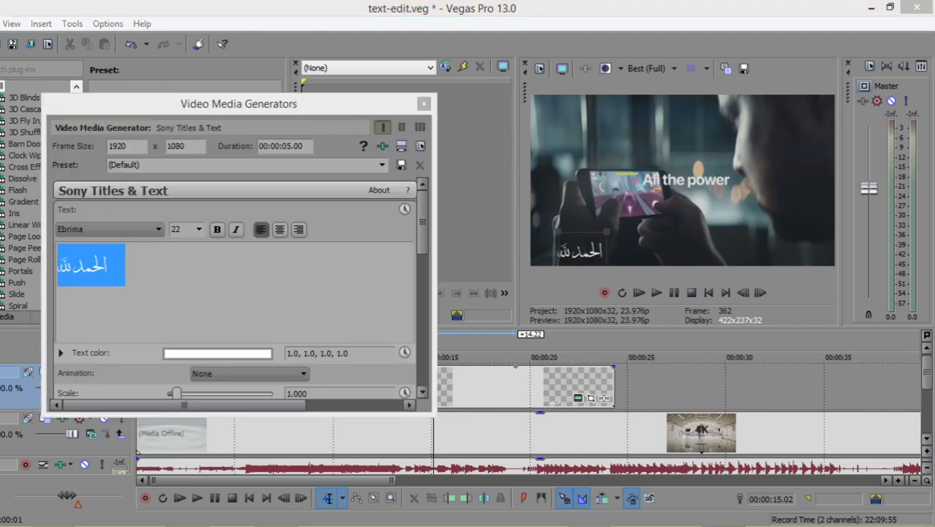
{"action": "left_click", "coordinate": [104, 230]}
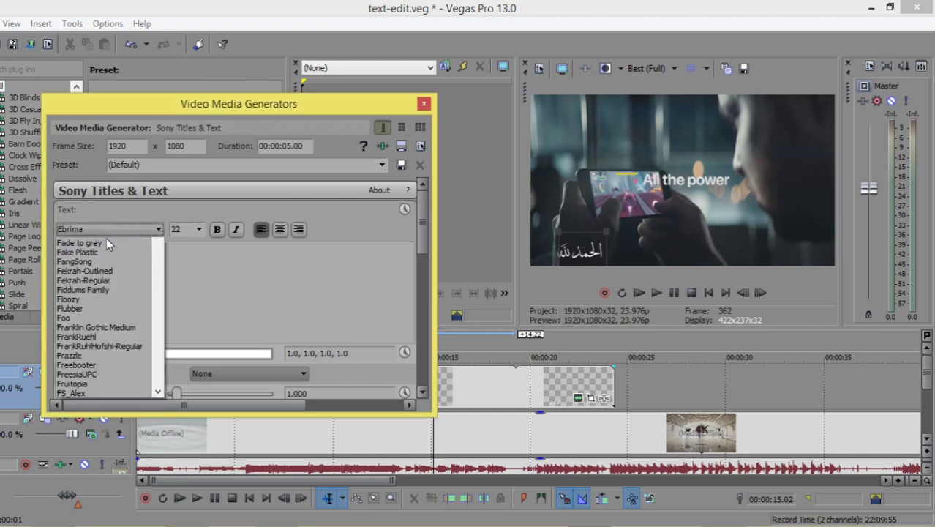
{"action": "mouse_move", "coordinate": [157, 335]}
{"action": "left_mouse_down"}
{"action": "mouse_move", "coordinate": [161, 257]}
{"action": "mouse_move", "coordinate": [166, 284]}
{"action": "left_mouse_up"}
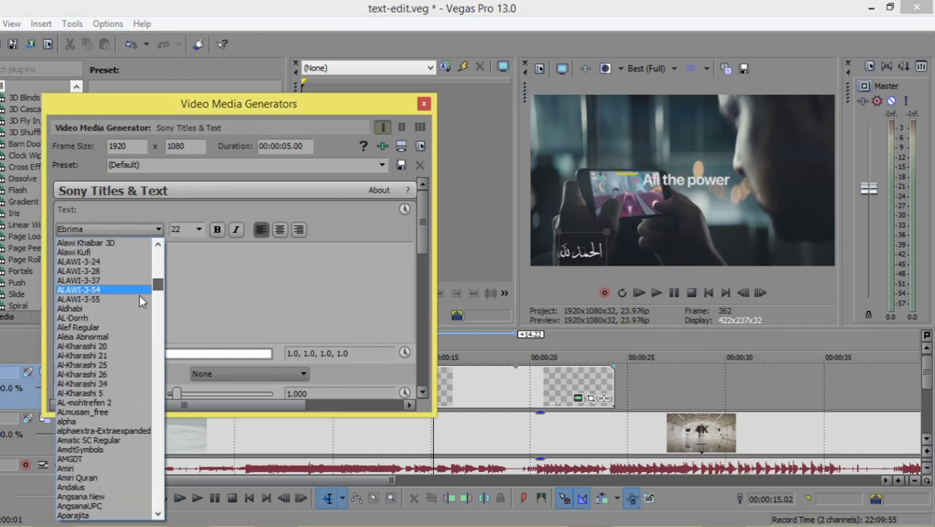
{"action": "left_click", "coordinate": [108, 375]}
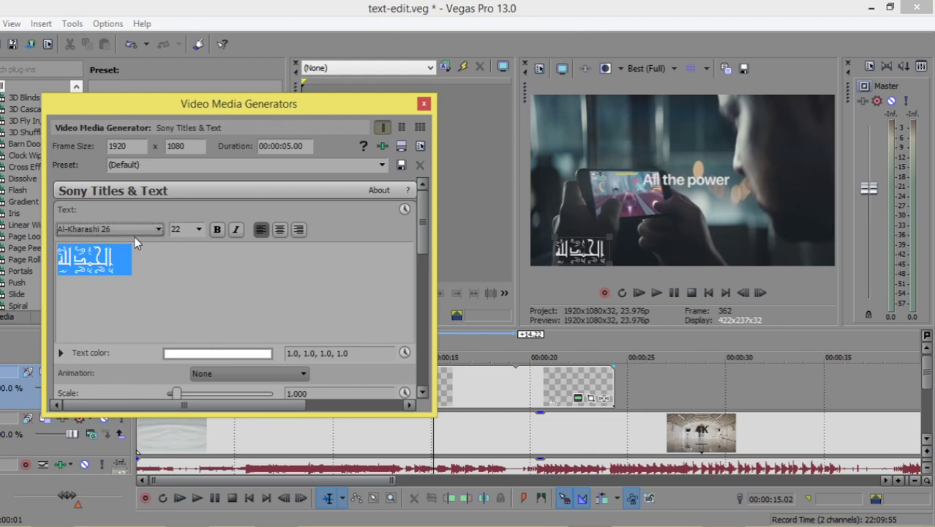
{"action": "left_click", "coordinate": [198, 230]}
{"action": "left_click", "coordinate": [183, 326]}
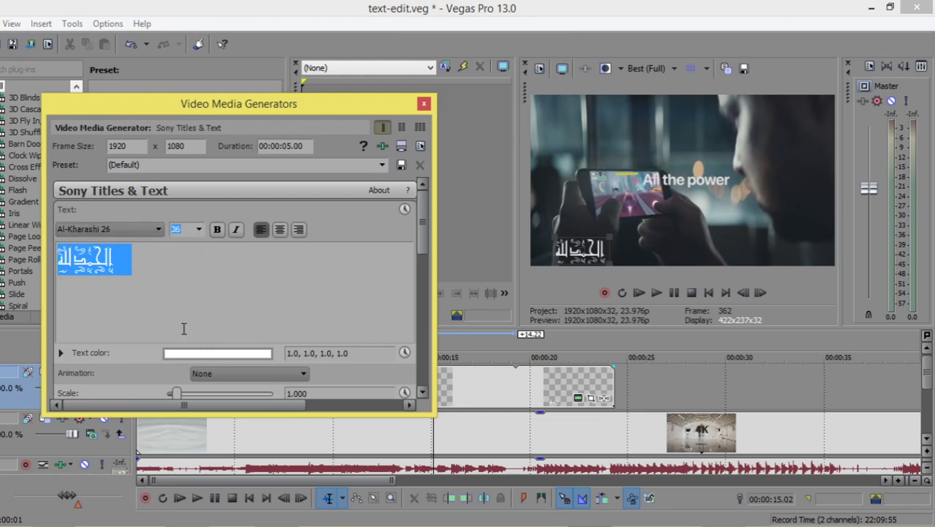
{"action": "left_click", "coordinate": [424, 104]}
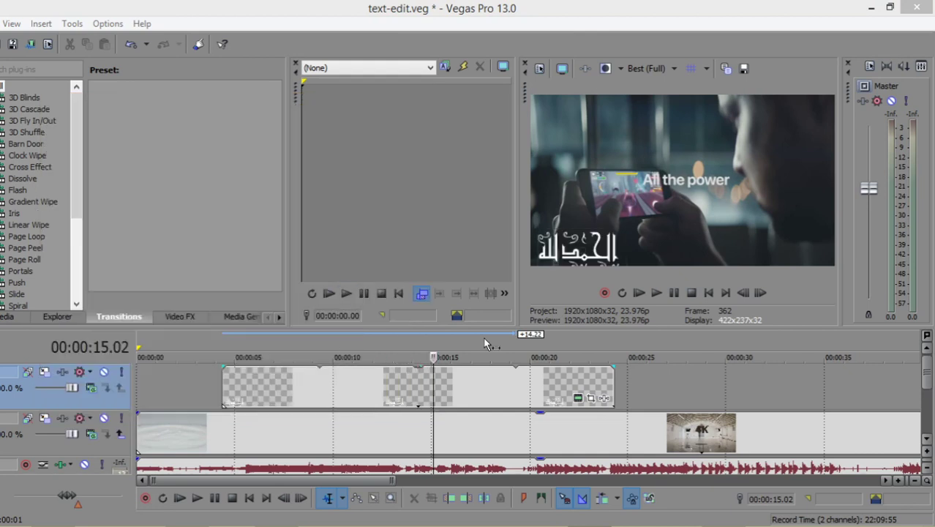
Select the Arabic title event at 18.21 and open its Sony Titles & Text settings.
{"action": "left_click", "coordinate": [507, 386]}
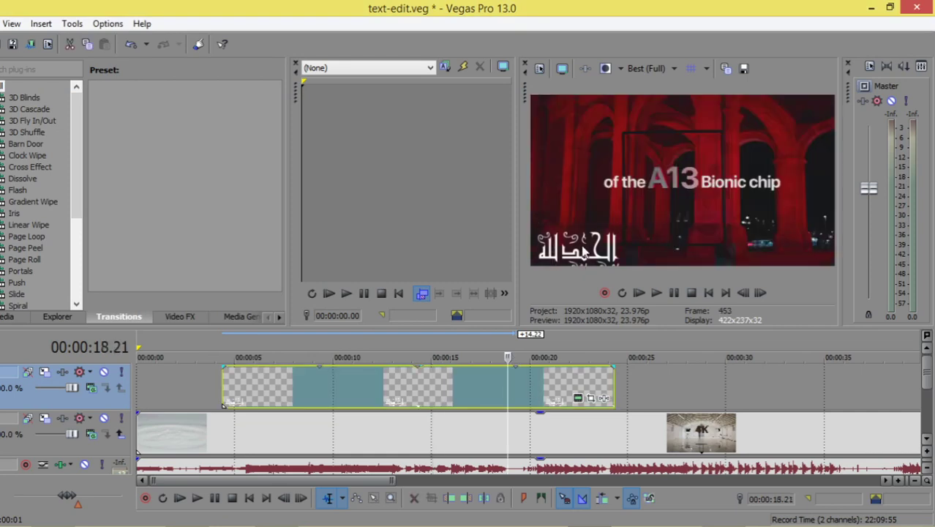
{"action": "left_click", "coordinate": [578, 398]}
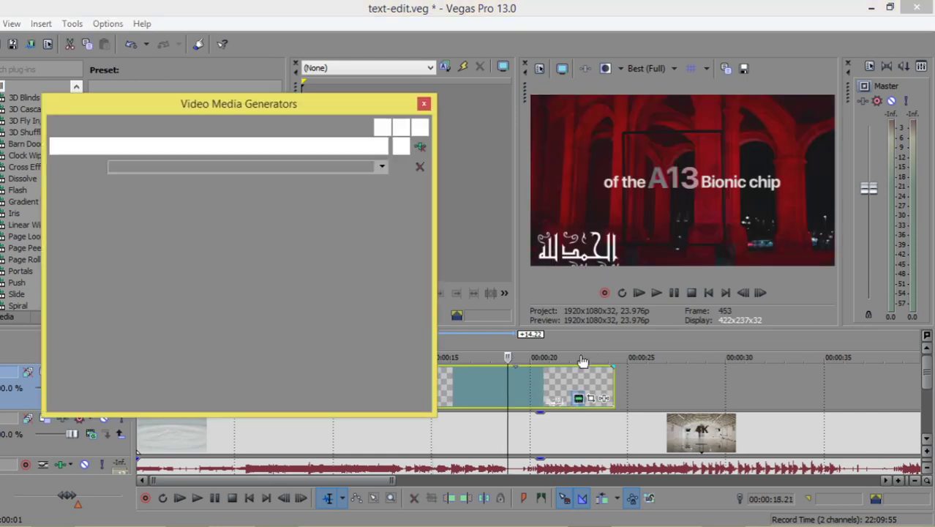
{"action": "left_click", "coordinate": [423, 104]}
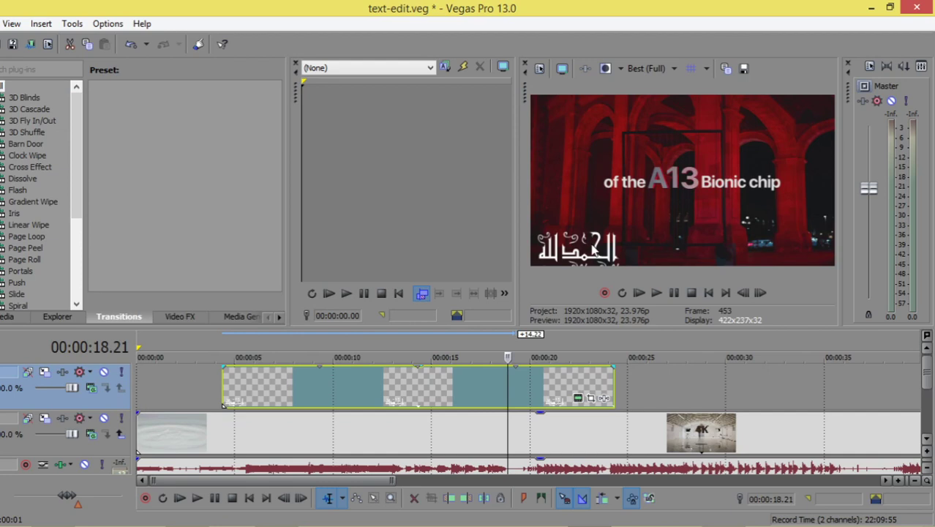
{"action": "left_click", "coordinate": [578, 398]}
Drag the Arabic text box slightly left toward the lower-left corner, then select all its text.
{"action": "left_click", "coordinate": [587, 240]}
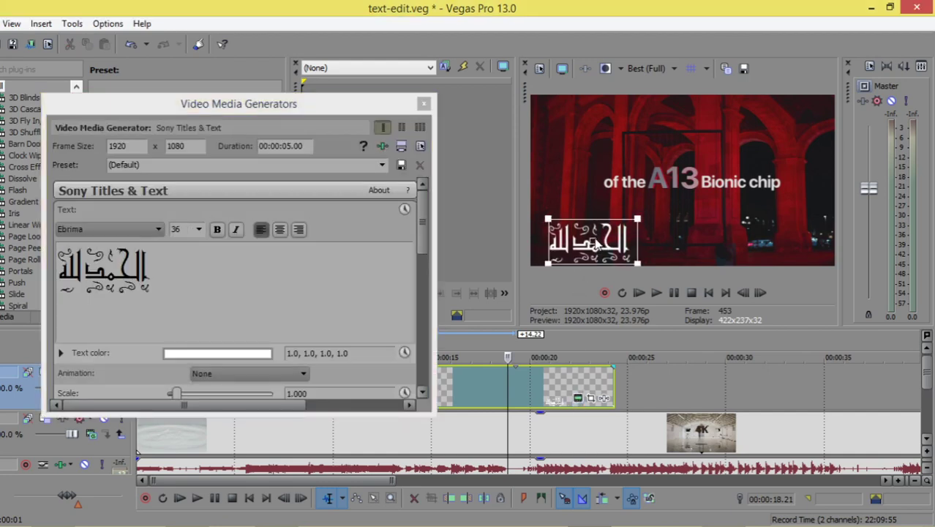
{"action": "left_click_drag", "start_coordinate": [589, 242], "coordinate": [577, 245]}
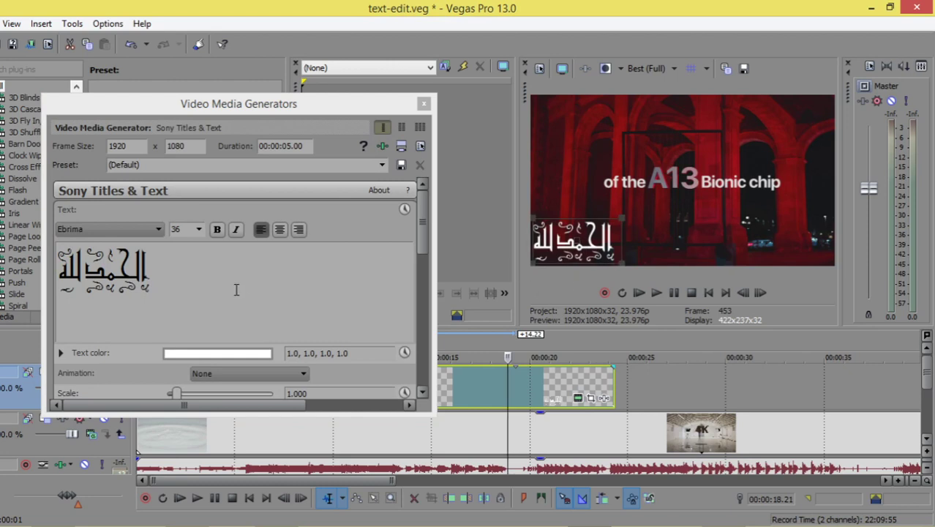
{"action": "left_click", "coordinate": [177, 278]}
{"action": "key", "text": "ctrl+a"}
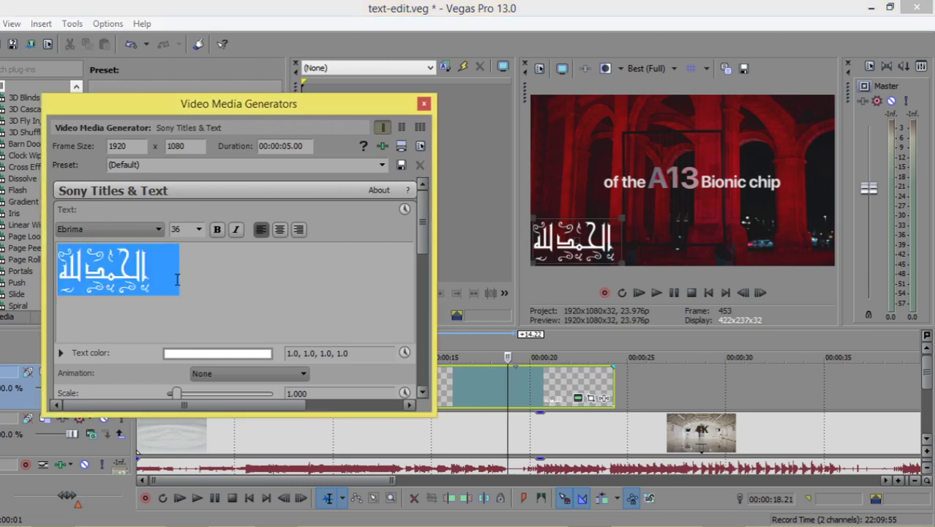